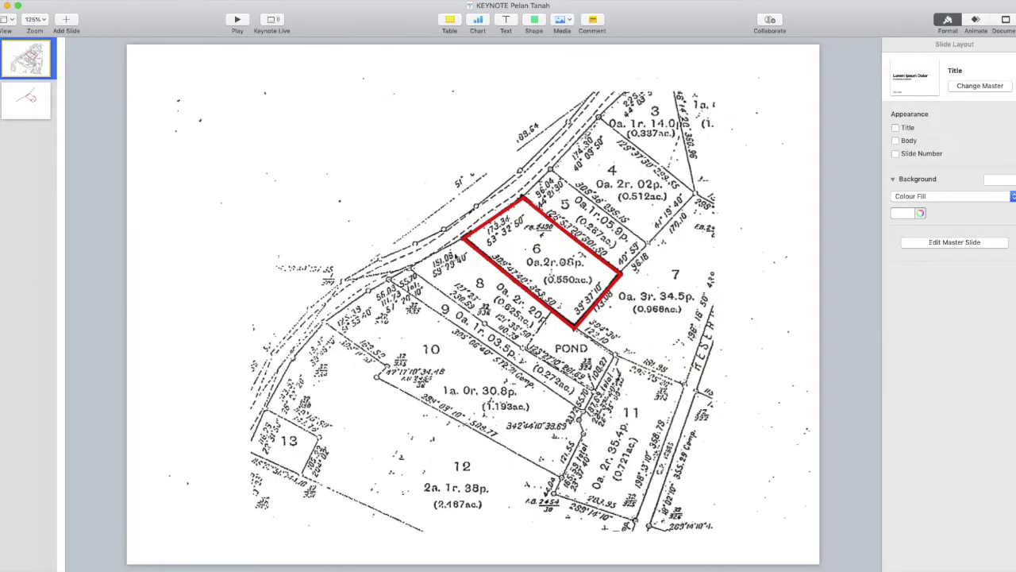
- From the simplified plot slide, switch to Chrome and search Google for "0.550 acres to m2"
{"action": "key", "text": "Down"}
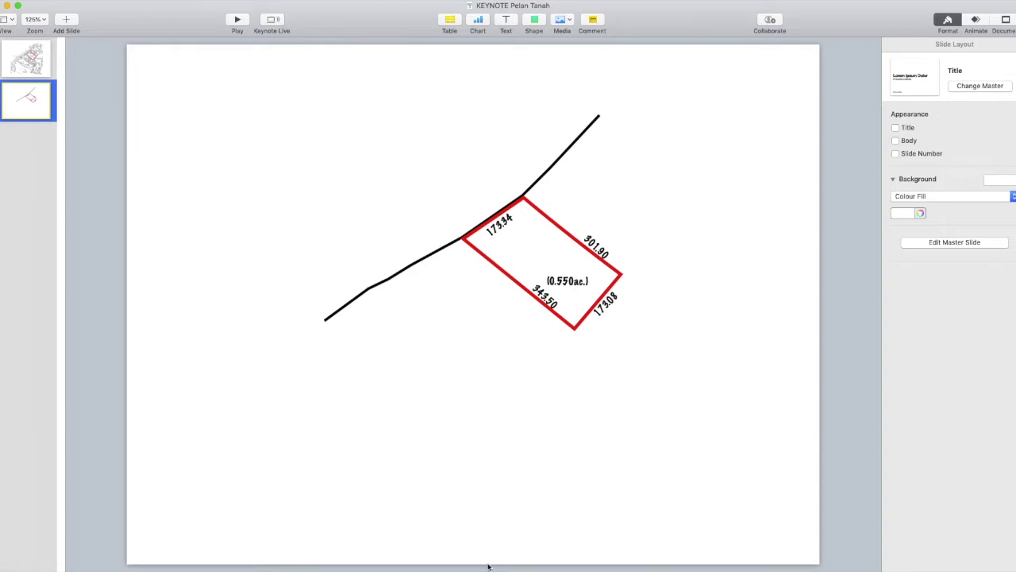
{"action": "left_click", "coordinate": [440, 552]}
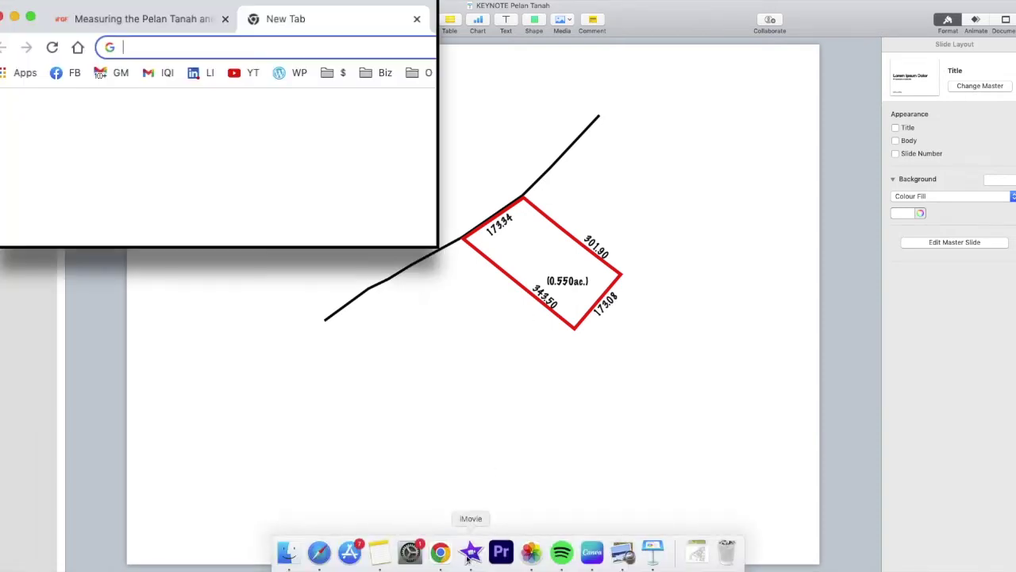
{"action": "type", "text": "0.55"}
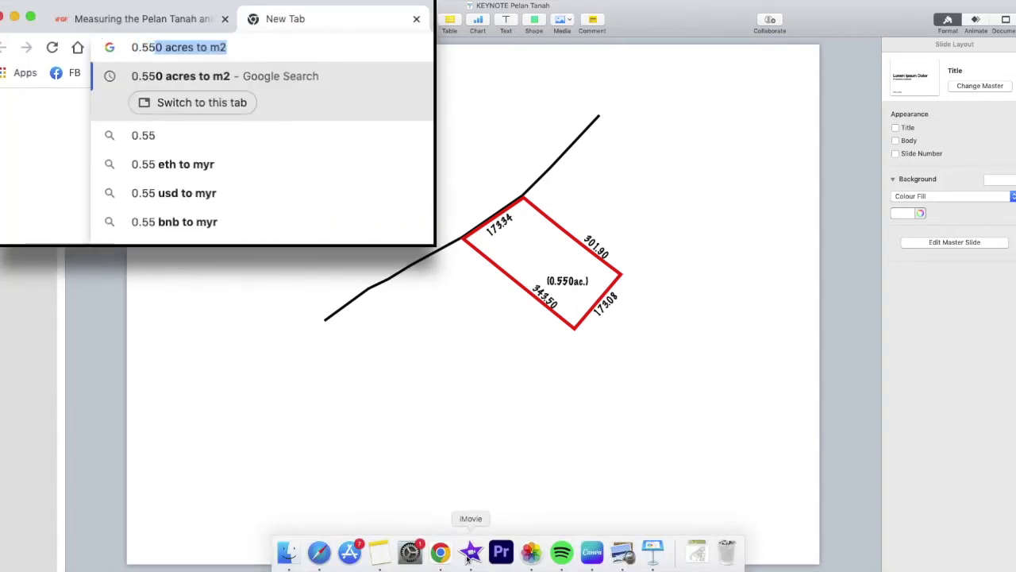
{"action": "type", "text": "0"}
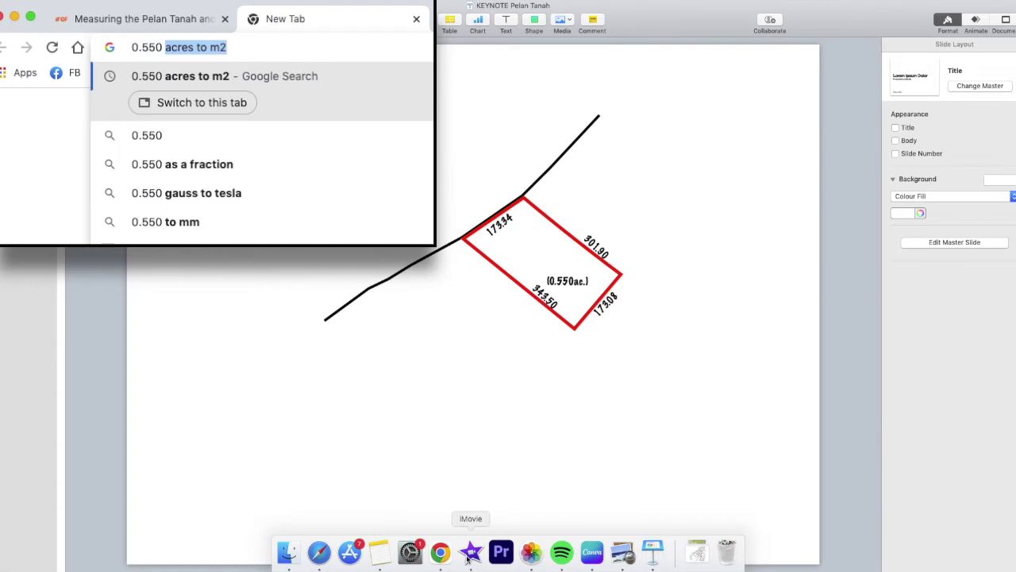
{"action": "key", "text": "Return"}
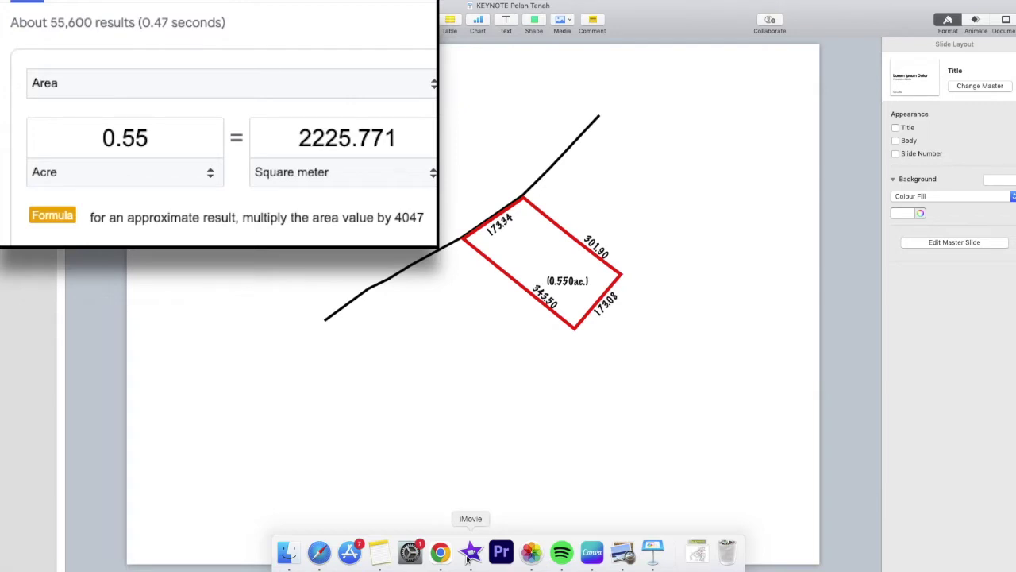
- Search Google in a new browser tab for "0.550 acres to square feet"
{"action": "left_click", "coordinate": [325, 11]}
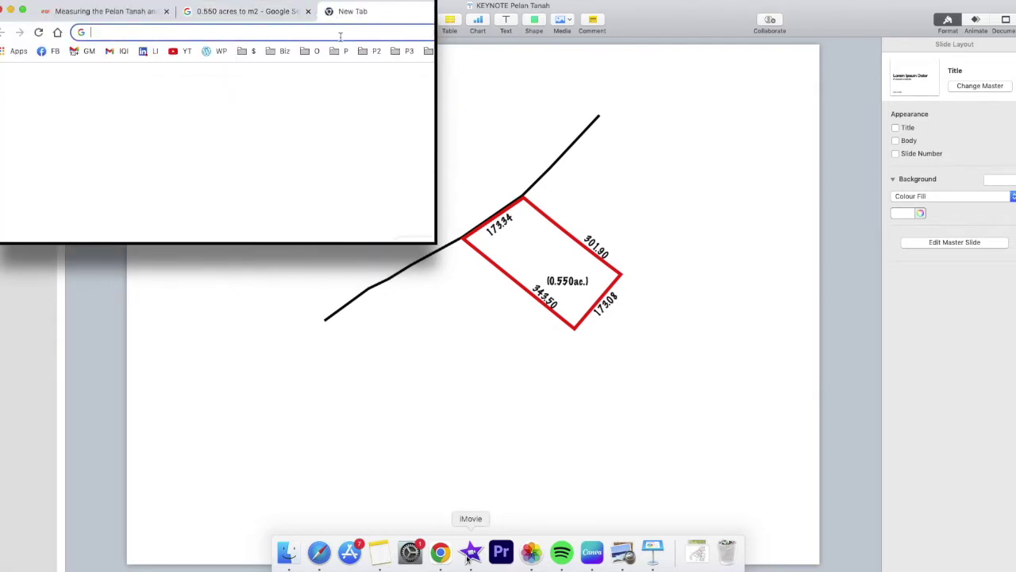
{"action": "type", "text": "0.550"}
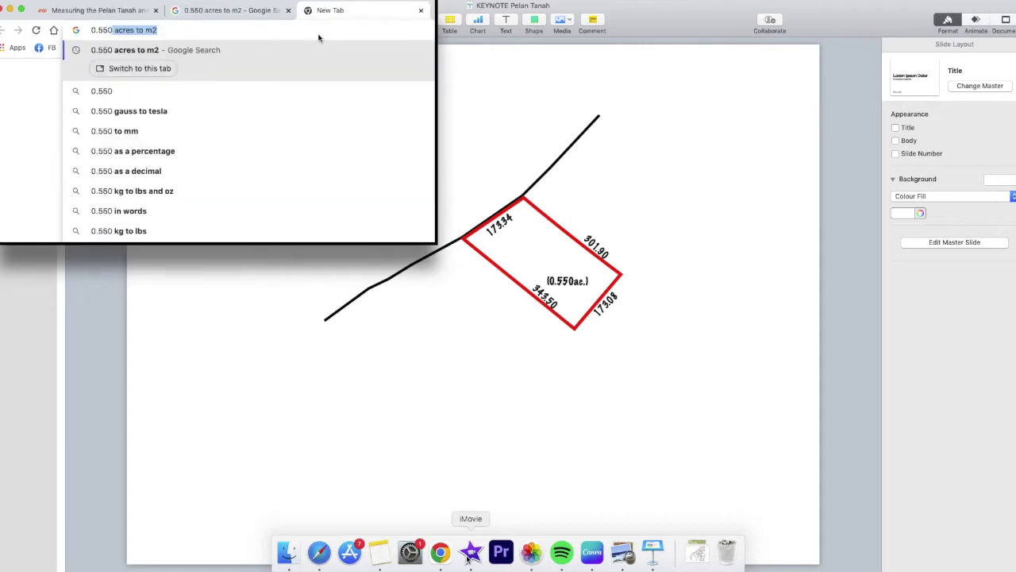
{"action": "key", "text": "Return"}
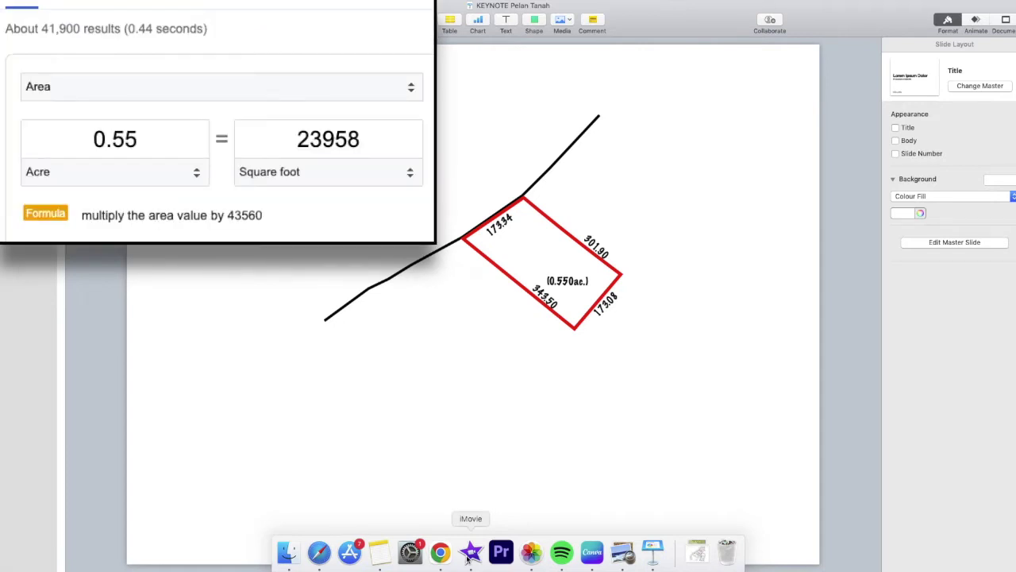
- Switch back to Keynote and add a text box reading "Area:" with "0.550 acres" on the line below
{"action": "left_click", "coordinate": [505, 24]}
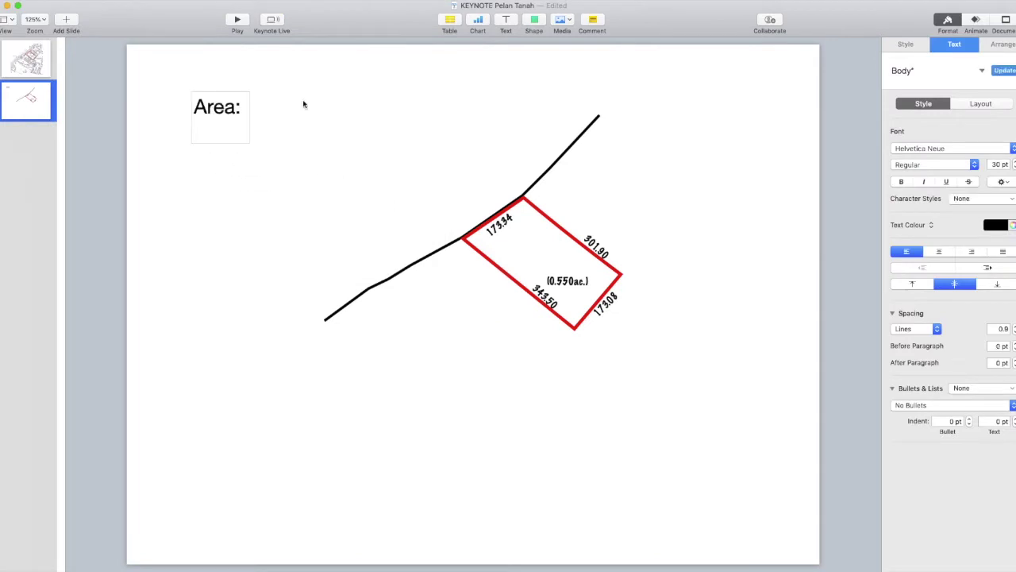
{"action": "left_click", "coordinate": [222, 127]}
{"action": "type", "text": "0.550 "}
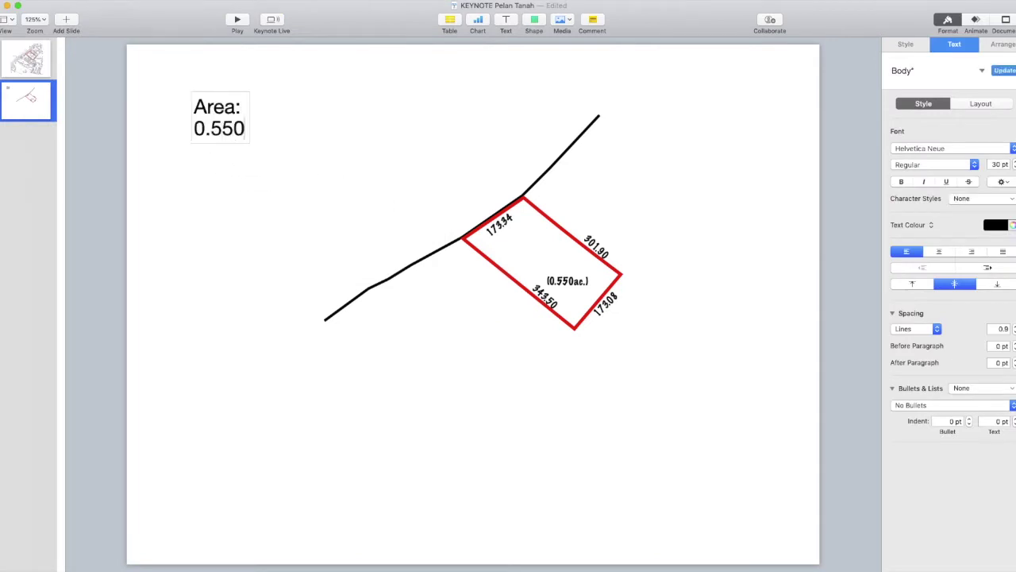
{"action": "type", "text": "acres"}
{"action": "key", "text": "alt+Left"}
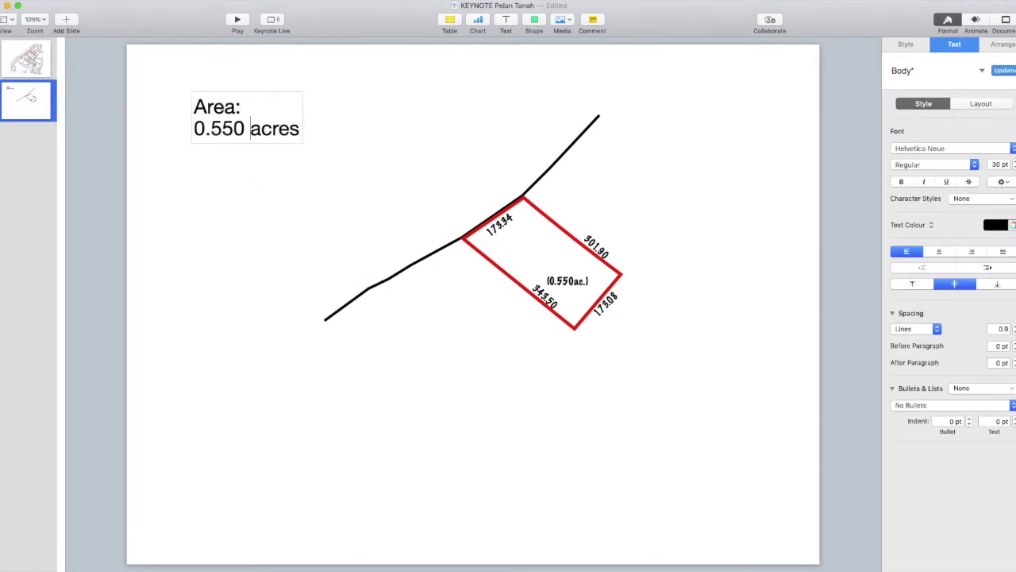
{"action": "key", "text": "Return"}
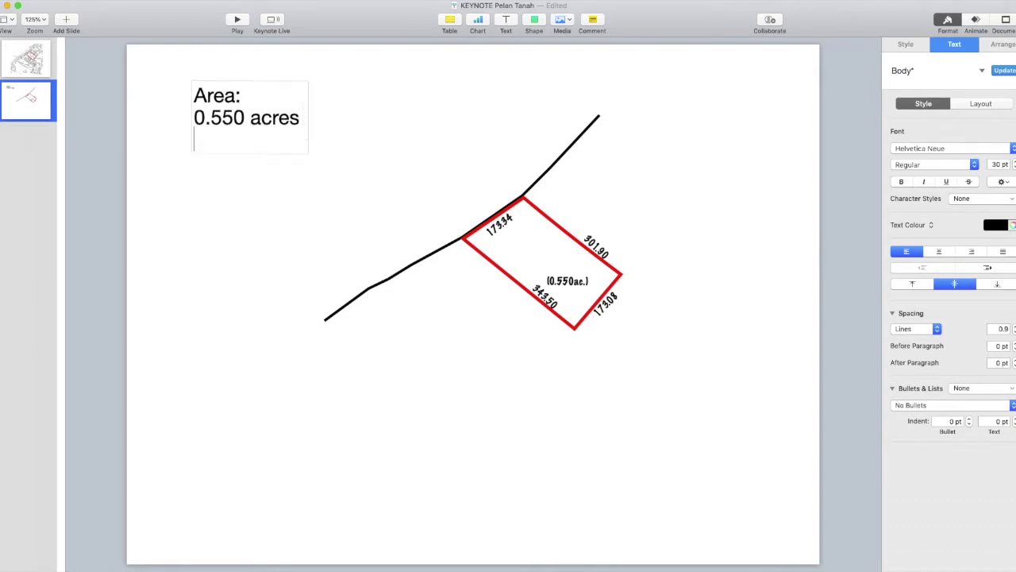
- Complete the area note as top-aligned text with the lines "2225.77 sqm" and "23,958 sqft" under a bold "Area:" heading
{"action": "left_click", "coordinate": [912, 284]}
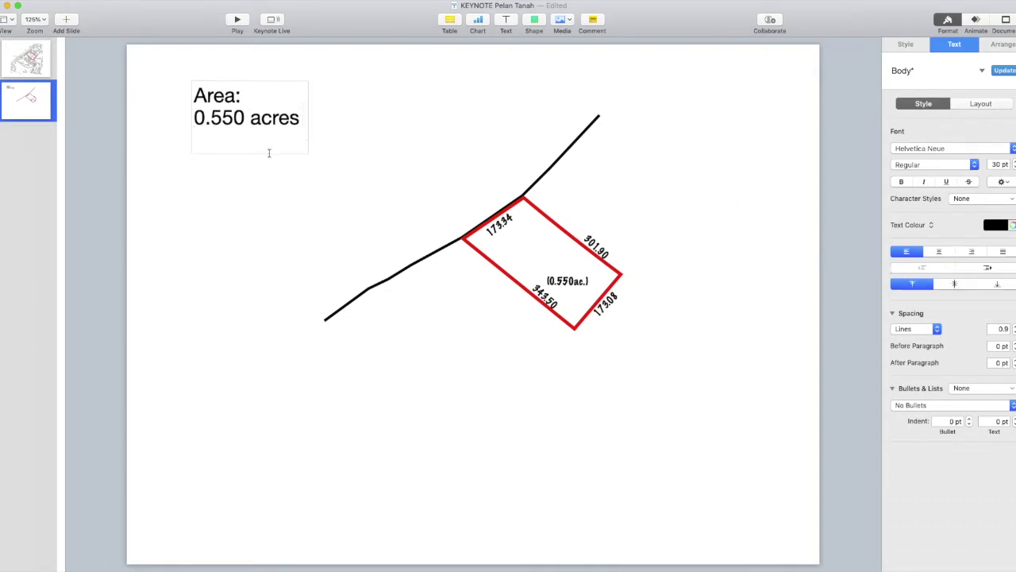
{"action": "type", "text": "2225.77 sqm"}
{"action": "key", "text": "Return"}
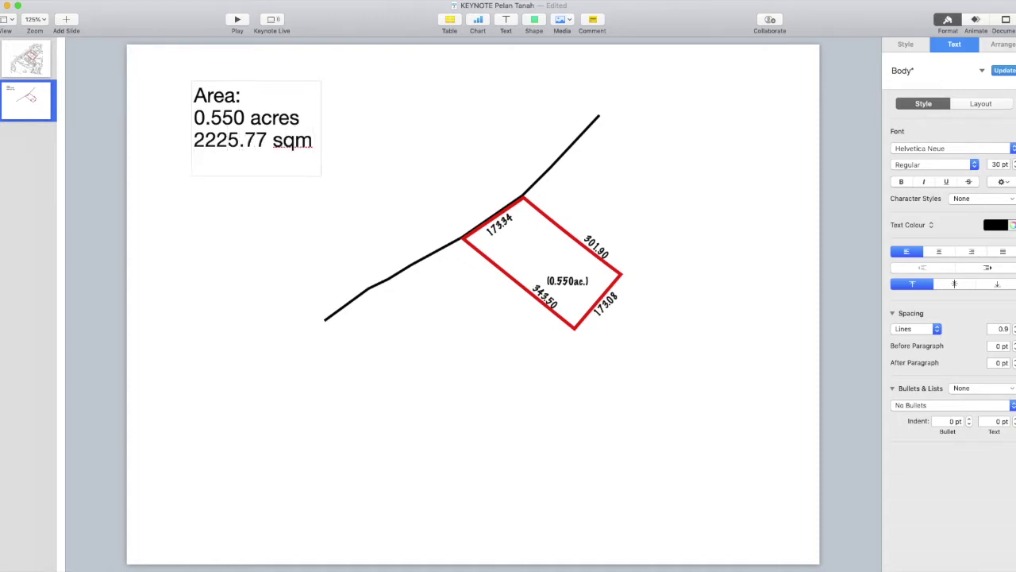
{"action": "type", "text": "23,958 sqft"}
{"action": "left_click", "coordinate": [348, 293]}
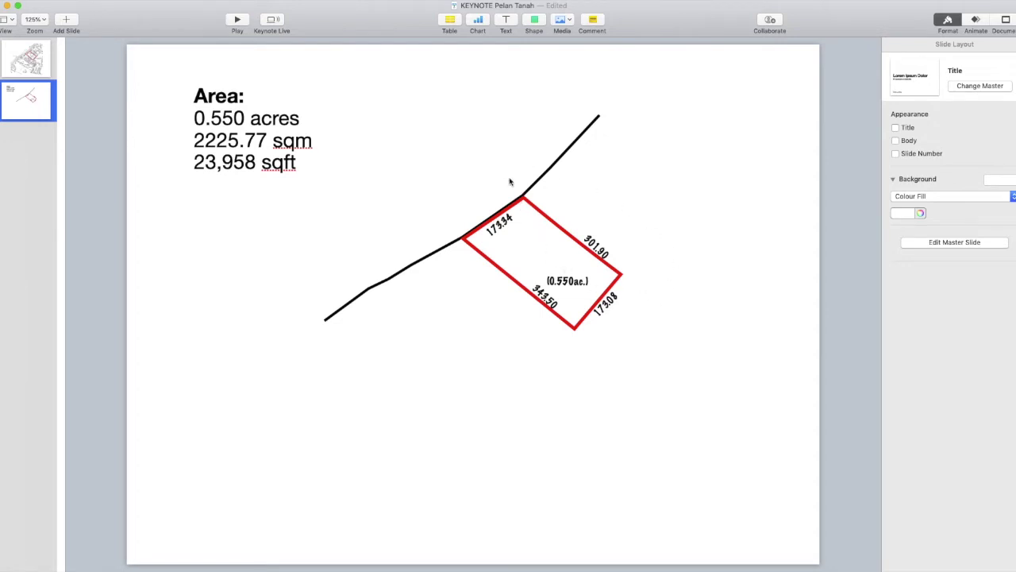
- Multiply the plot's side lengths 173.34 and 301.90 in the Notification Centre calculator
{"action": "scroll", "coordinate": [894, 78], "scroll_direction": "left", "scroll_amount": 3}
{"action": "left_click", "coordinate": [869, 205]}
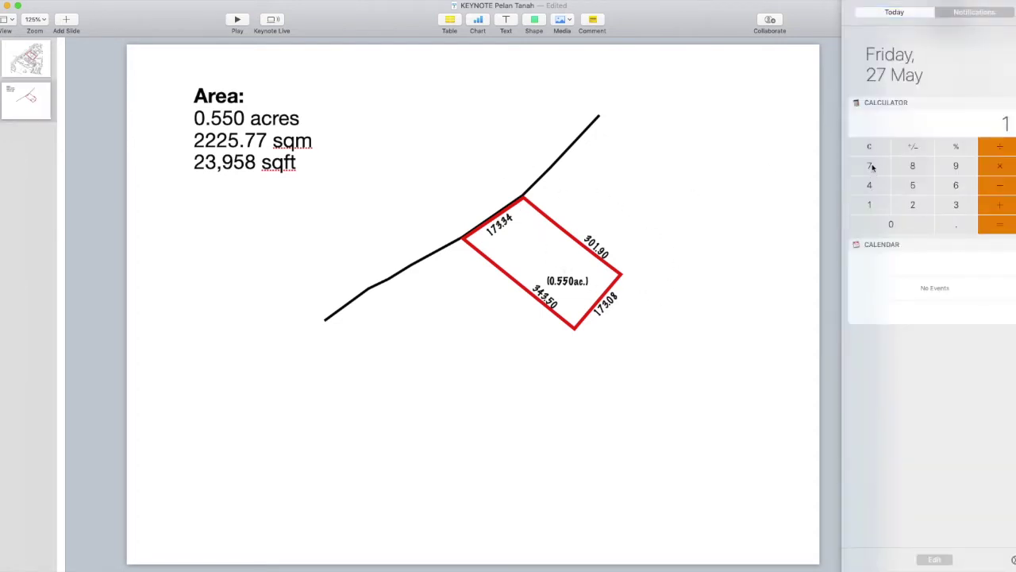
{"action": "left_click", "coordinate": [871, 166]}
{"action": "left_click", "coordinate": [956, 207]}
{"action": "left_click", "coordinate": [957, 226]}
{"action": "left_click", "coordinate": [955, 205]}
{"action": "left_click", "coordinate": [869, 184]}
{"action": "left_click", "coordinate": [988, 187]}
{"action": "left_click", "coordinate": [961, 207]}
{"action": "left_click", "coordinate": [925, 224]}
{"action": "left_click", "coordinate": [871, 208]}
{"action": "left_click", "coordinate": [957, 225]}
{"action": "left_click", "coordinate": [955, 166]}
{"action": "left_click", "coordinate": [993, 223]}
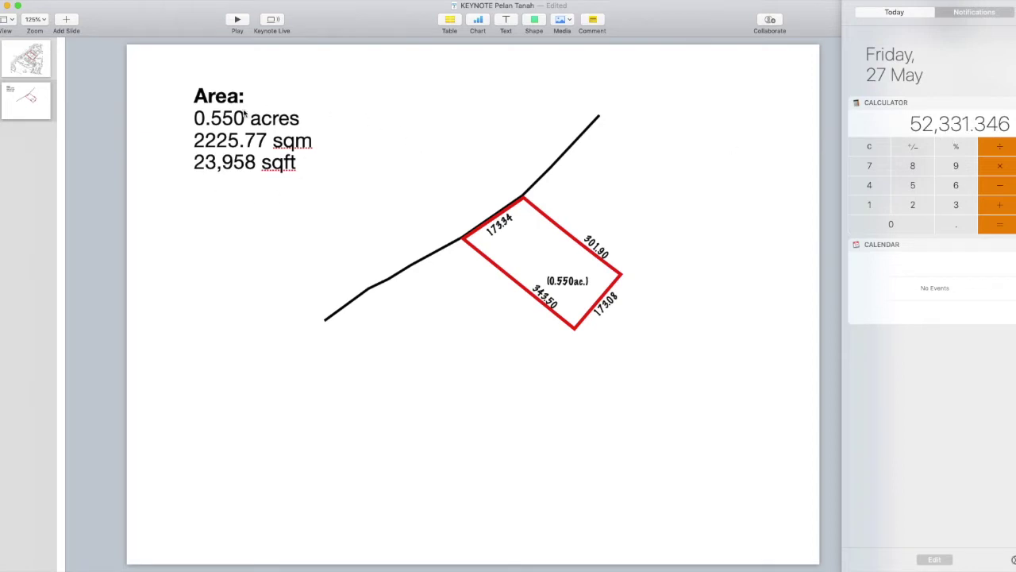
- Multiply the other two side lengths, 343.50 and 173.08, in the calculator and dismiss it
{"action": "key", "text": "Escape"}
{"action": "type", "text": "343.50"}
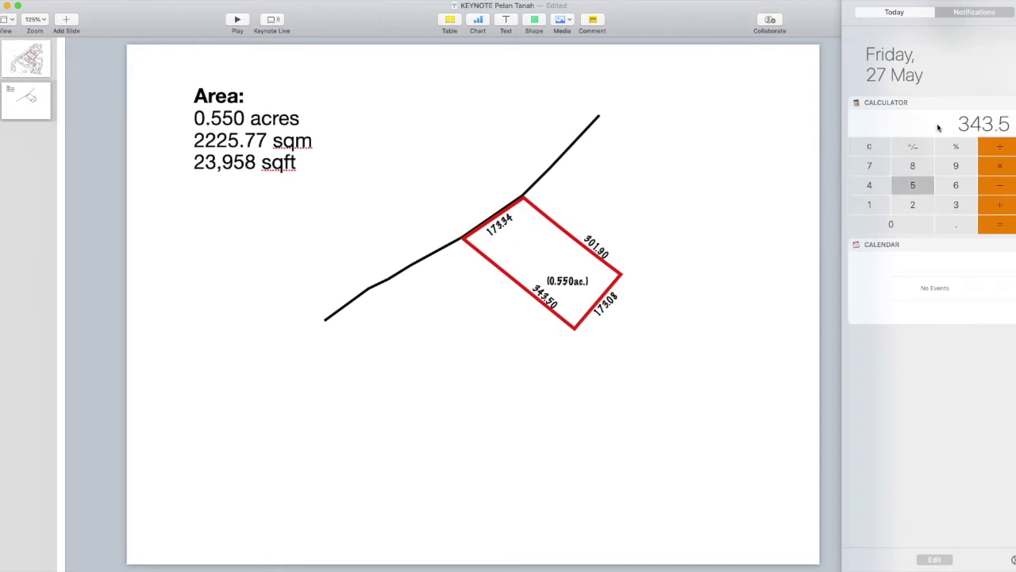
{"action": "left_click", "coordinate": [1002, 167]}
{"action": "type", "text": "173.08"}
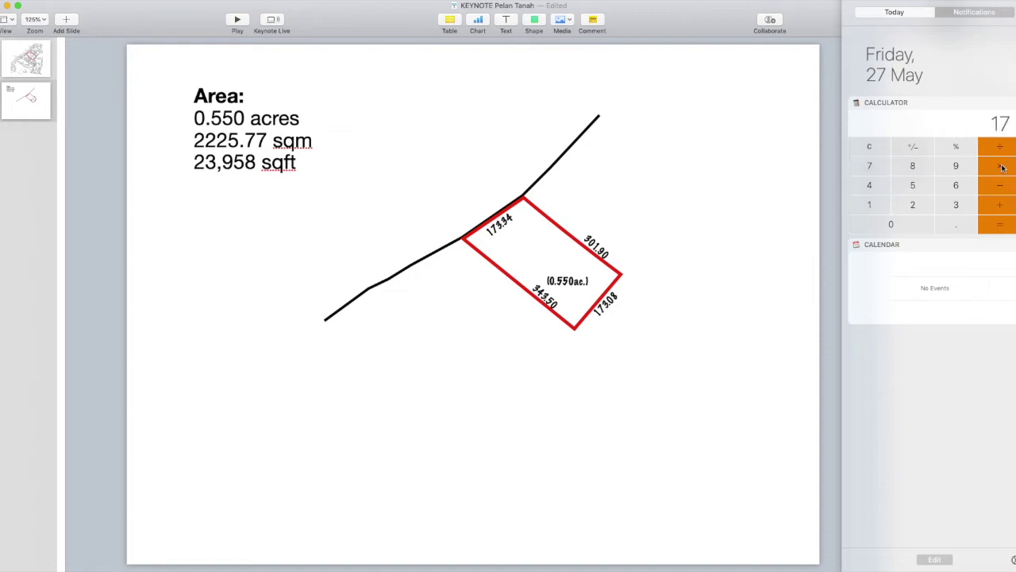
{"action": "key", "text": "Return"}
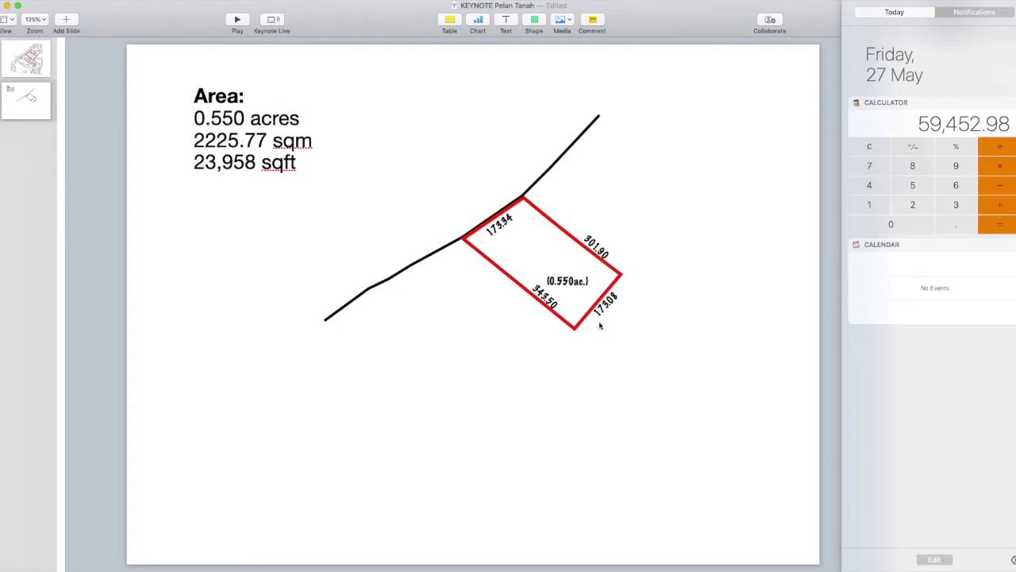
{"action": "left_click", "coordinate": [425, 94]}
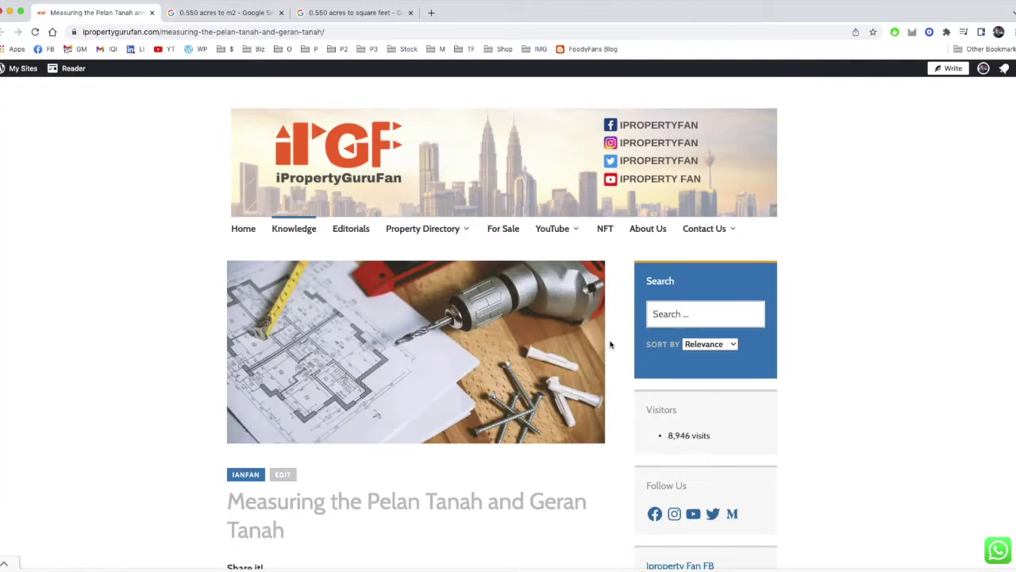
- In Chrome, examine the Pelan Tanah article's lists of units for measuring length and area, including the ling conversion
{"action": "scroll", "coordinate": [611, 344], "scroll_direction": "down", "scroll_amount": 4}
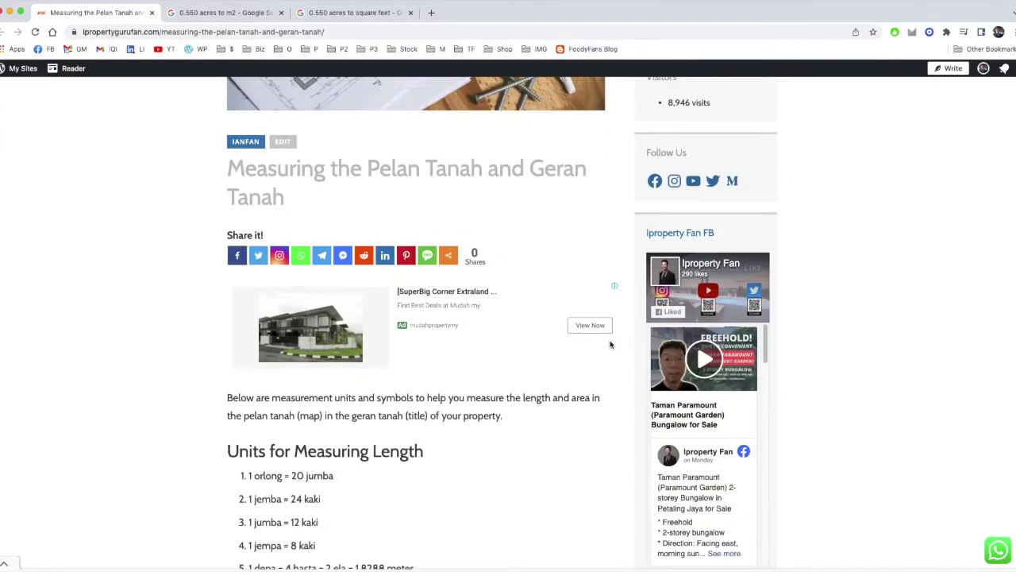
{"action": "scroll", "coordinate": [610, 343], "scroll_direction": "down", "scroll_amount": 4}
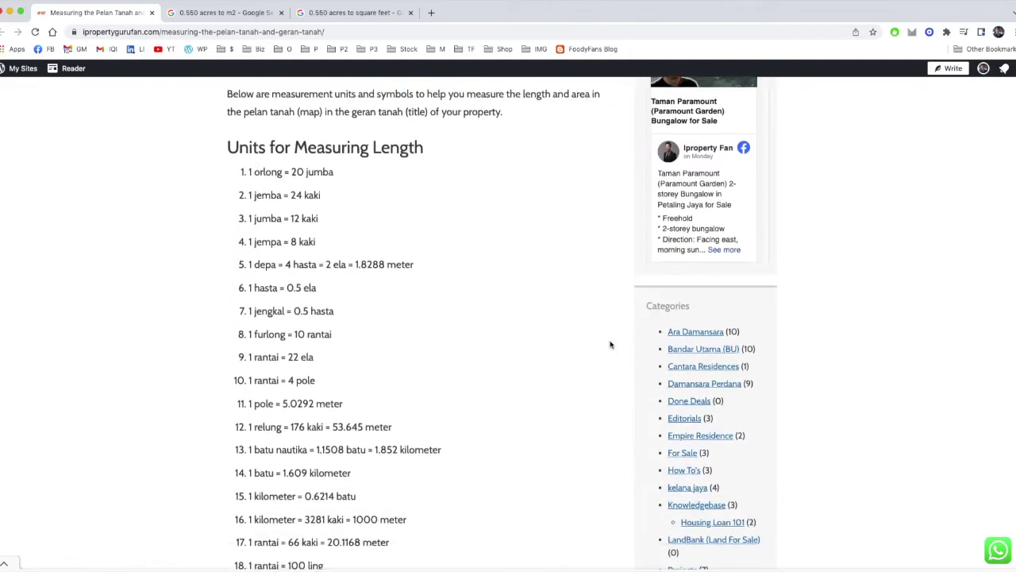
{"action": "scroll", "coordinate": [610, 344], "scroll_direction": "down", "scroll_amount": 12}
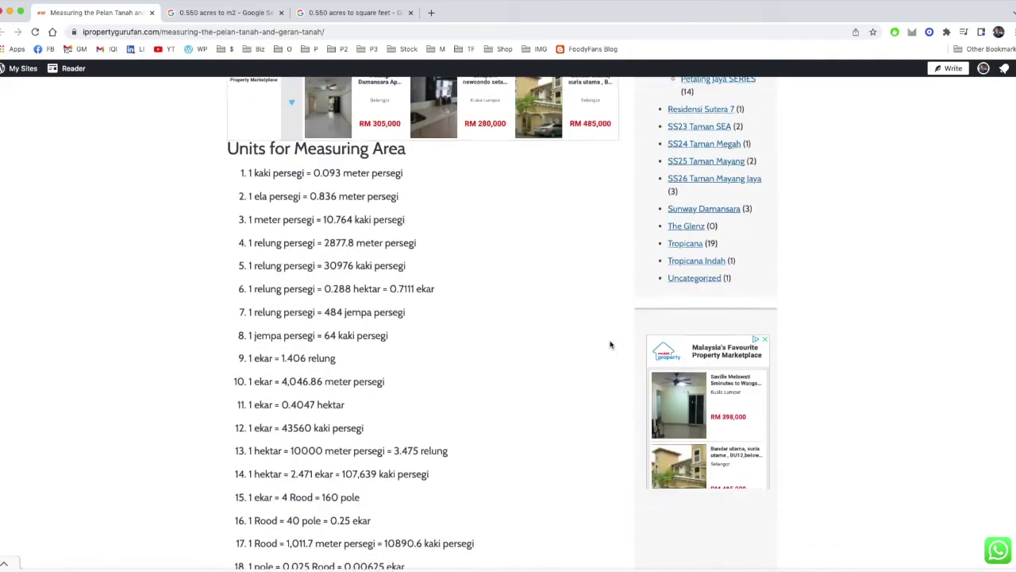
{"action": "scroll", "coordinate": [611, 344], "scroll_direction": "down", "scroll_amount": 5}
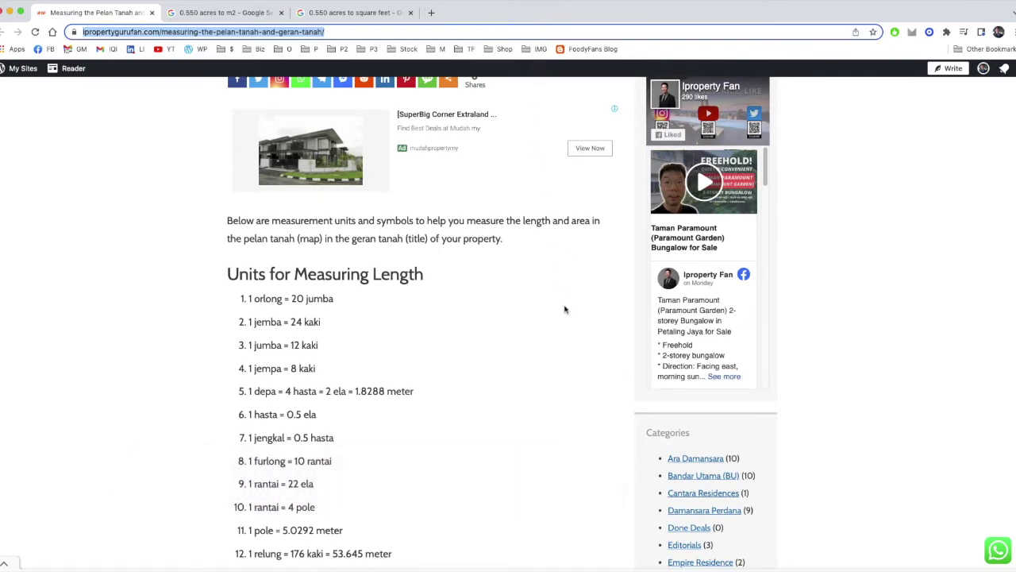
{"action": "scroll", "coordinate": [564, 309], "scroll_direction": "down", "scroll_amount": 5}
{"action": "scroll", "coordinate": [565, 308], "scroll_direction": "up", "scroll_amount": 10}
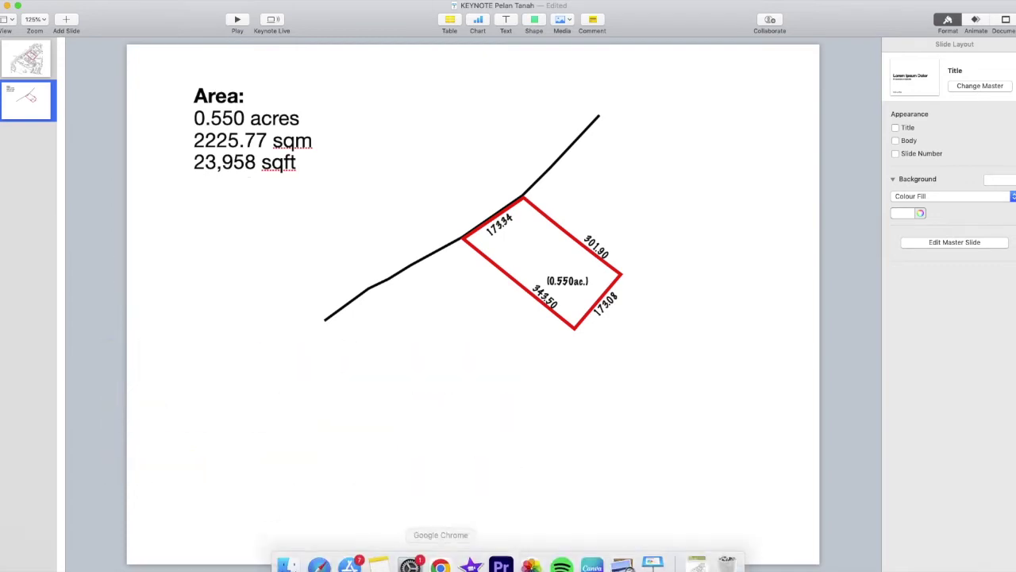
{"action": "left_click", "coordinate": [440, 553]}
{"action": "scroll", "coordinate": [466, 385], "scroll_direction": "up", "scroll_amount": 3}
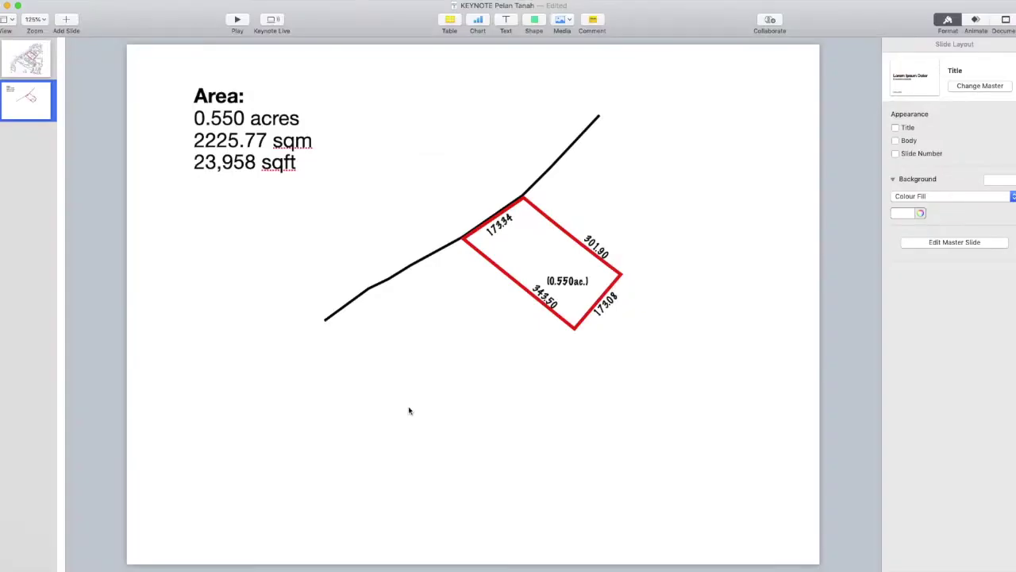
- Switch back to Keynote and add a text box reading "1 ling = 0.201168 meters" below the area note
{"action": "left_click", "coordinate": [209, 204]}
{"action": "type", "text": "1 ling"}
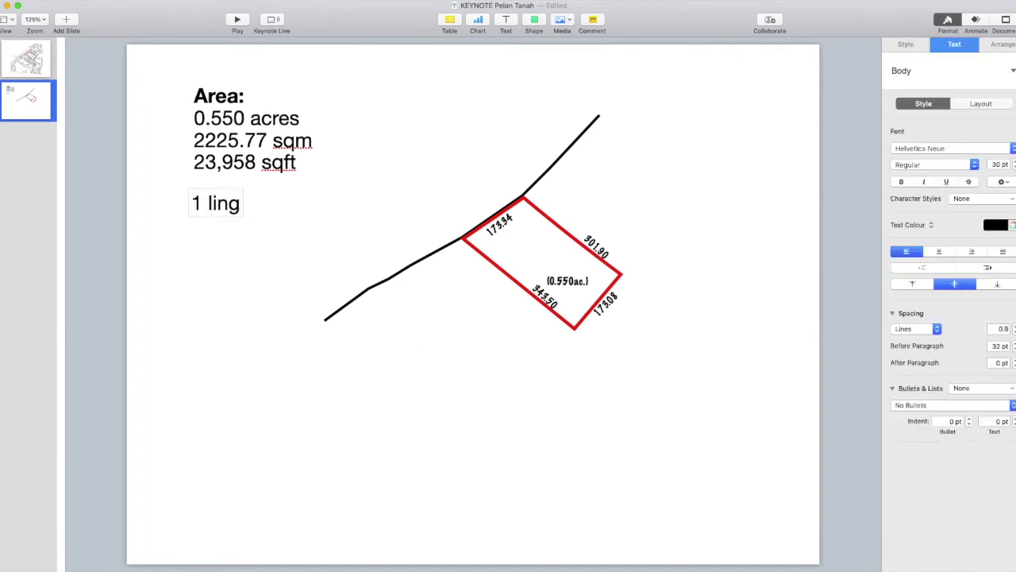
{"action": "type", "text": " = 0.20"}
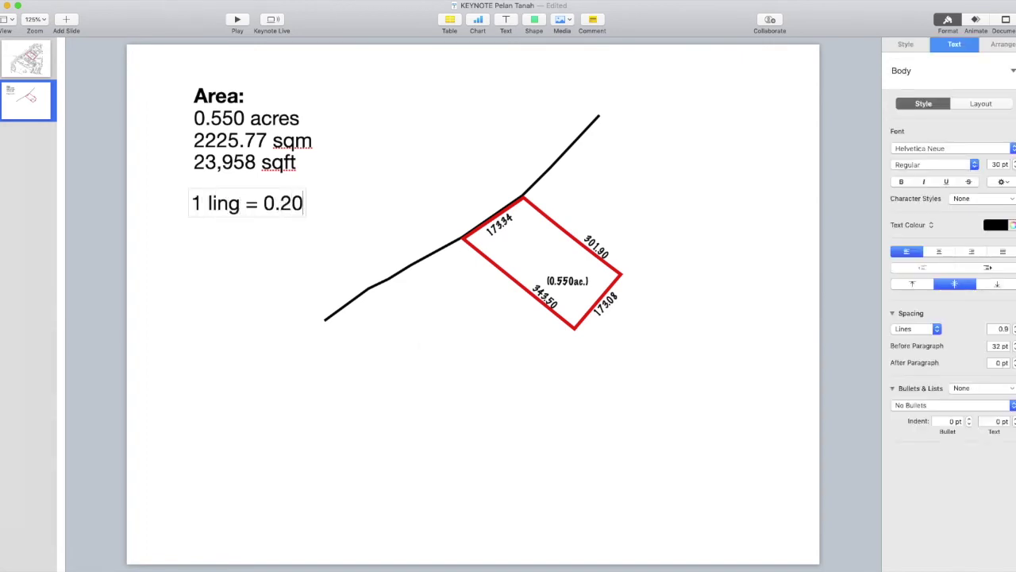
{"action": "type", "text": "1168"}
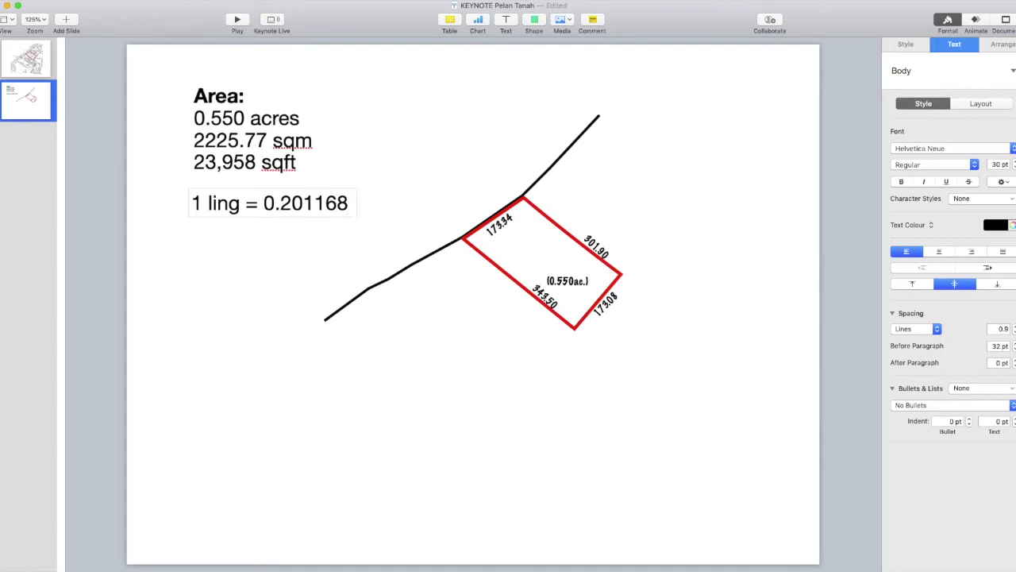
{"action": "type", "text": " meters"}
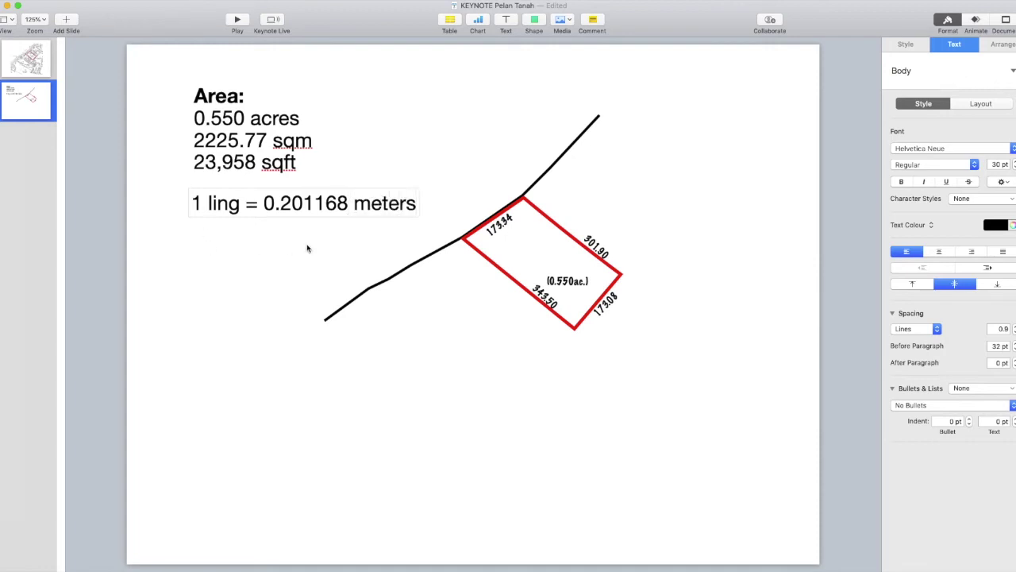
- Add a two-row table with the row label "1 ling = 0.201168 m" below the plot and enter column headings 173.34, 301.90, 173.08 and 343.50
{"action": "key", "text": "super+v"}
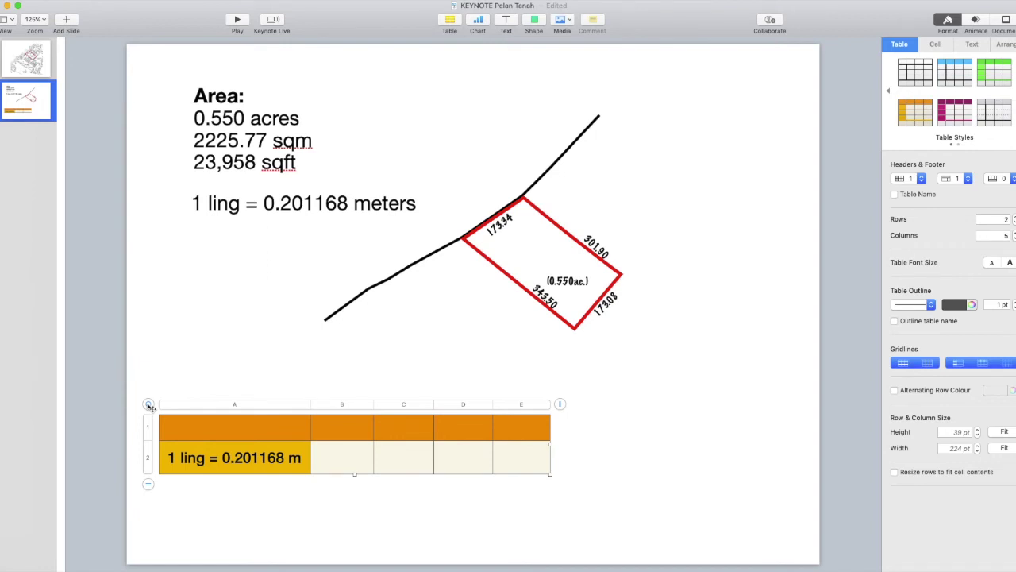
{"action": "left_click", "coordinate": [355, 430]}
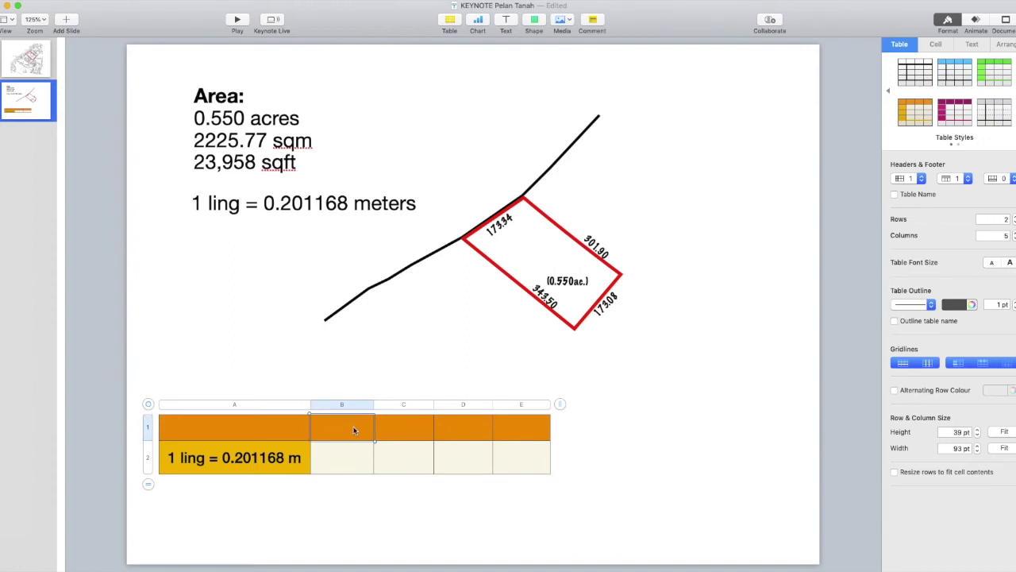
{"action": "type", "text": "173.34"}
{"action": "key", "text": "Tab"}
{"action": "type", "text": "301.90"}
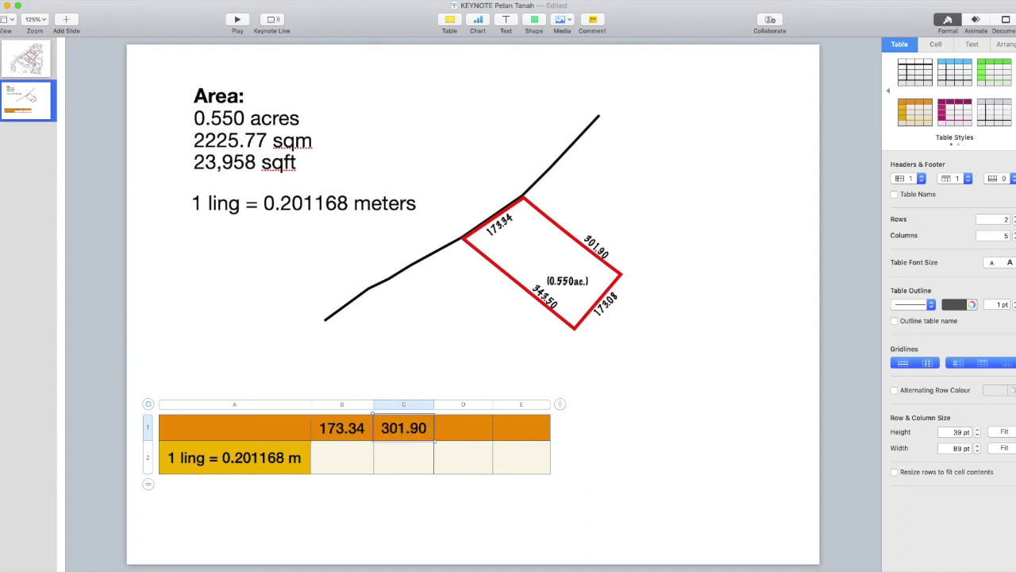
{"action": "key", "text": "Tab"}
{"action": "type", "text": "173"}
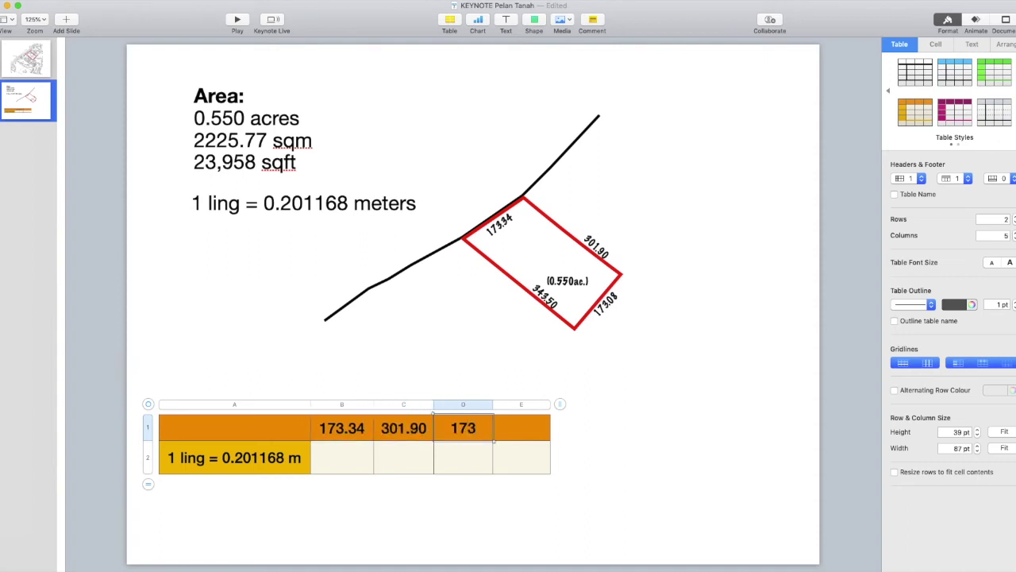
{"action": "type", "text": ".08"}
{"action": "key", "text": "Tab"}
{"action": "type", "text": "34"}
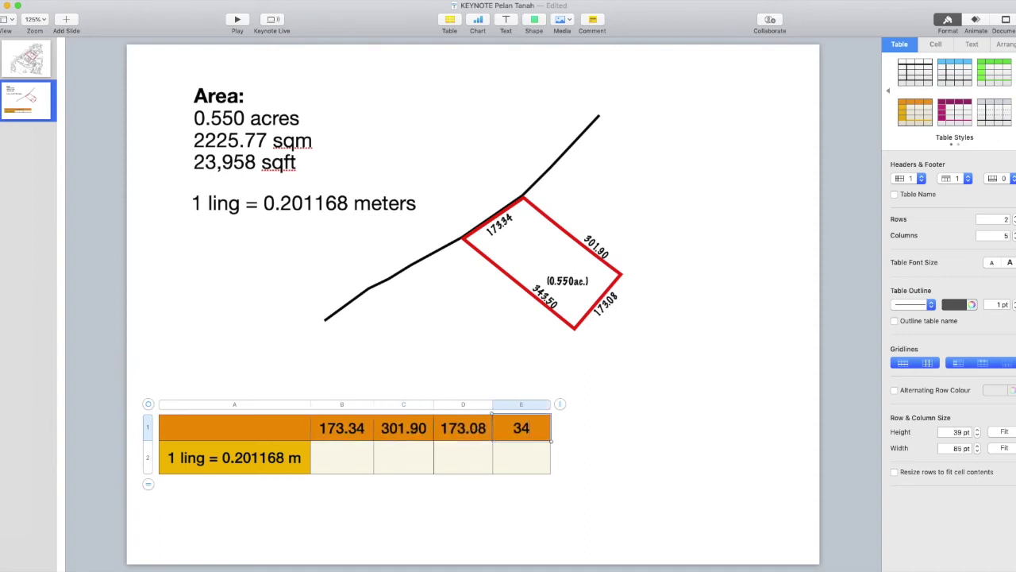
{"action": "type", "text": "3.50"}
- Under the 173.34 heading, enter a formula multiplying that heading by 0.201168, and widen the column to fit the full value
{"action": "left_click", "coordinate": [344, 461]}
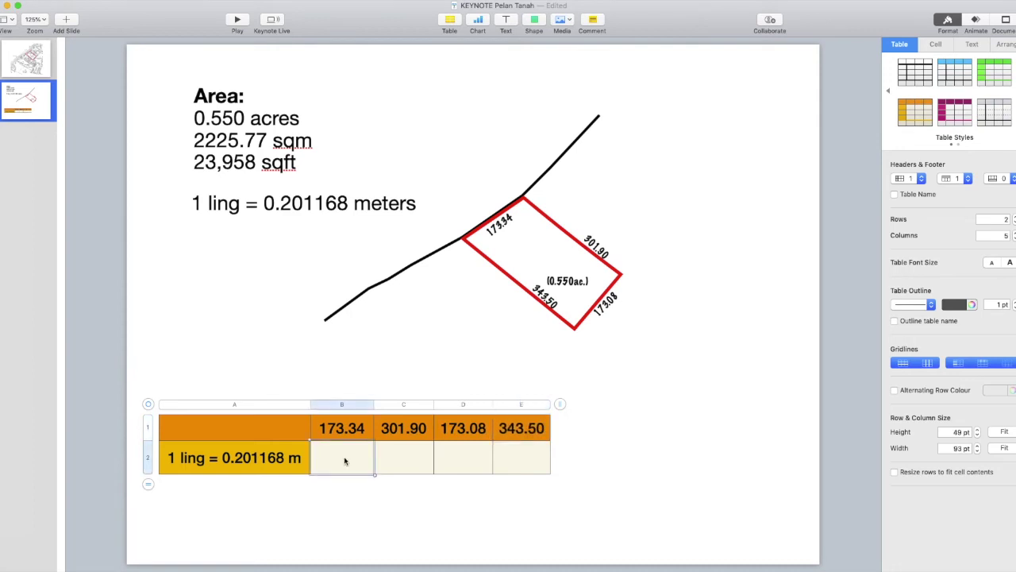
{"action": "type", "text": "="}
{"action": "left_click", "coordinate": [346, 425]}
{"action": "type", "text": "*0"}
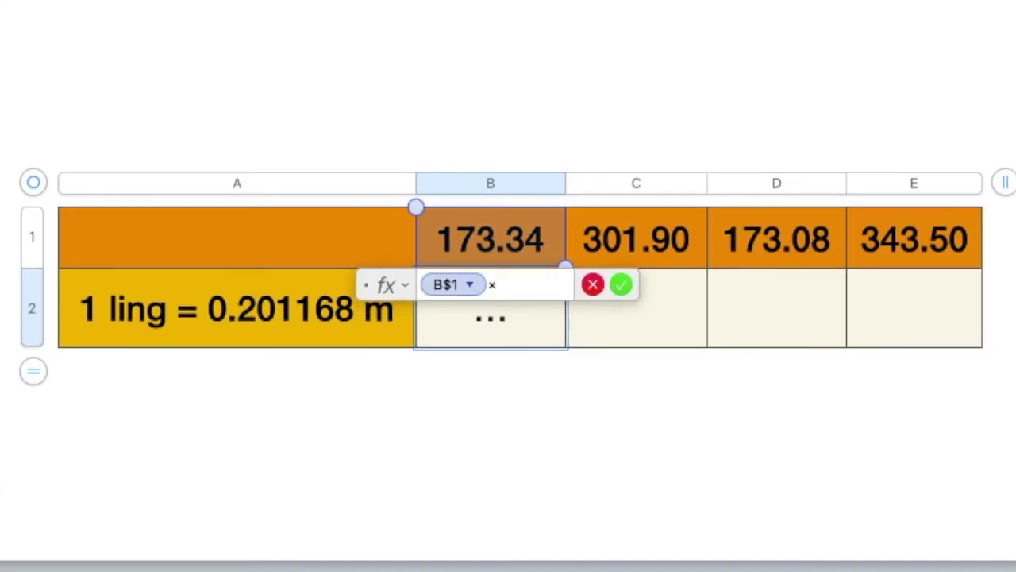
{"action": "type", "text": ".2011"}
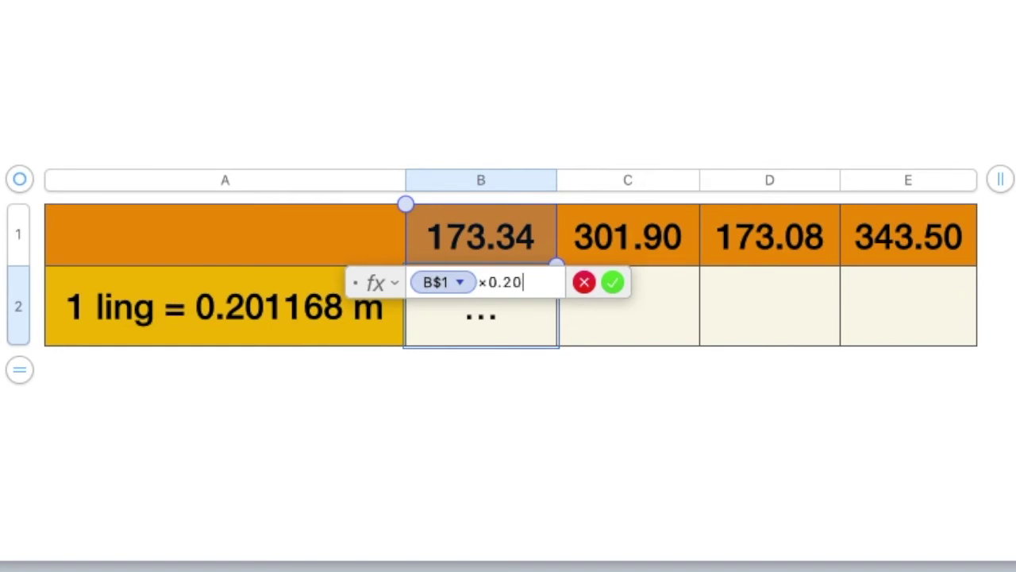
{"action": "type", "text": "68"}
{"action": "key", "text": "Return"}
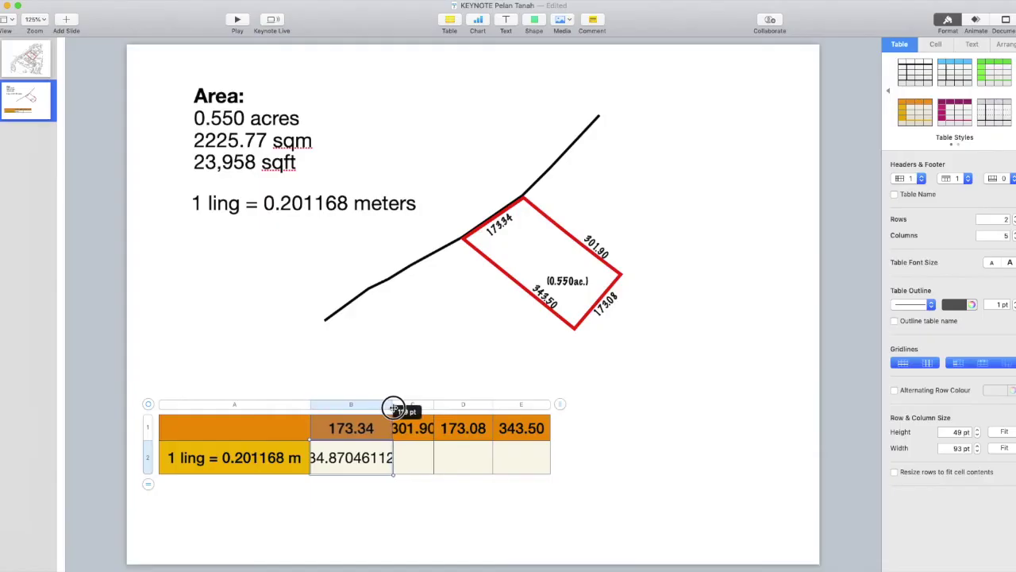
{"action": "left_click_drag", "start_coordinate": [397, 406], "coordinate": [411, 407]}
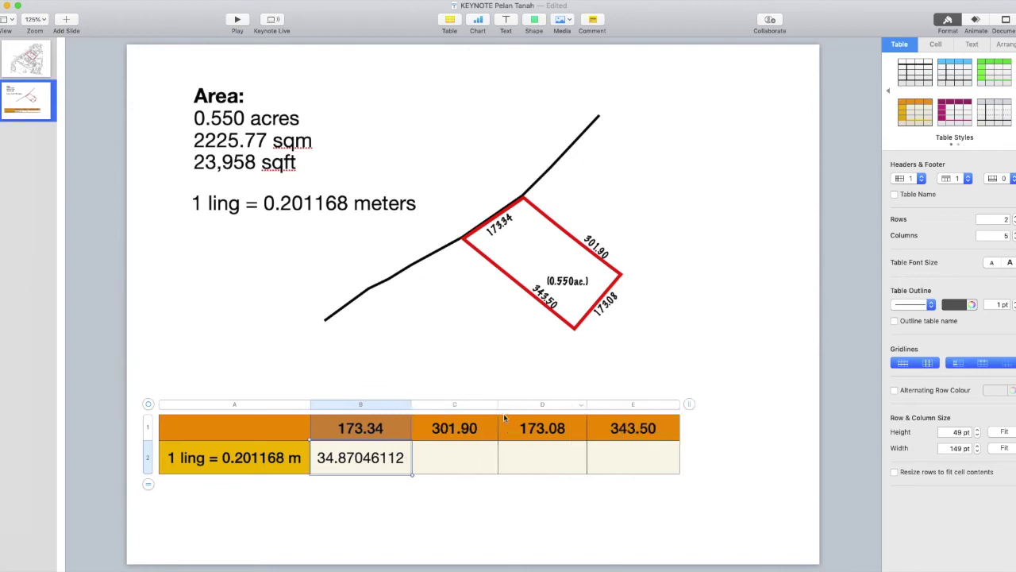
- Fill in the metre conversions under the 301.90, 173.08 and 343.50 headings and widen the 173.08 column
{"action": "left_click", "coordinate": [472, 430]}
{"action": "left_click", "coordinate": [468, 468]}
{"action": "type", "text": "60.73"}
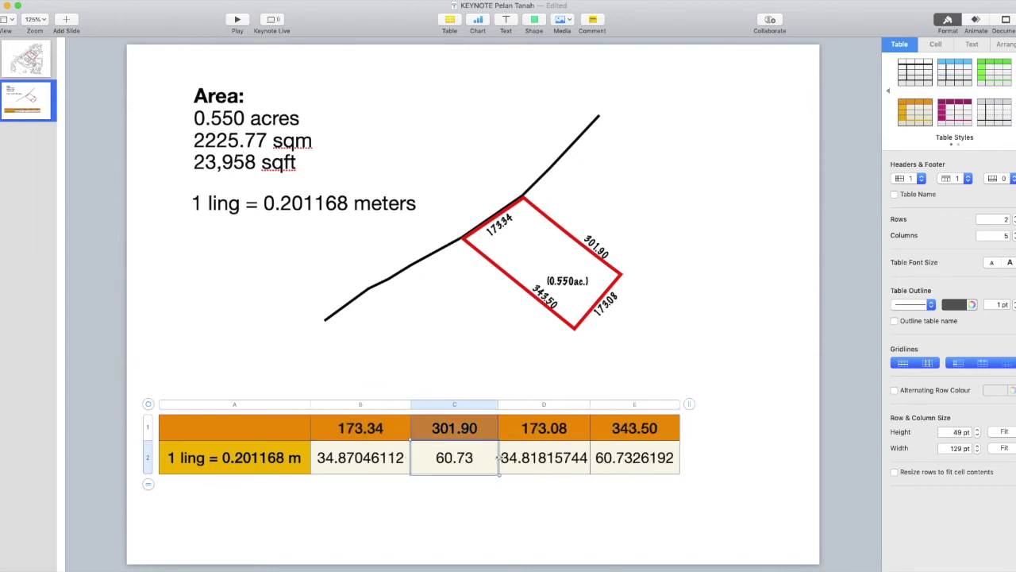
{"action": "left_click_drag", "start_coordinate": [498, 457], "coordinate": [645, 458]}
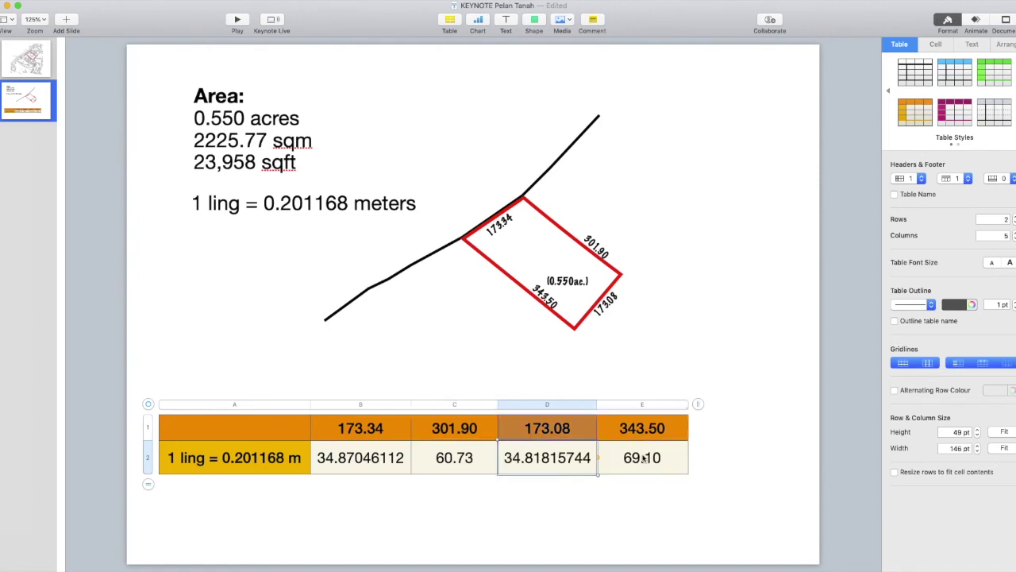
- Add a third table row with one merged cell under the first two side lengths and another under the last two
{"action": "left_click", "coordinate": [365, 460]}
{"action": "left_click", "coordinate": [429, 457]}
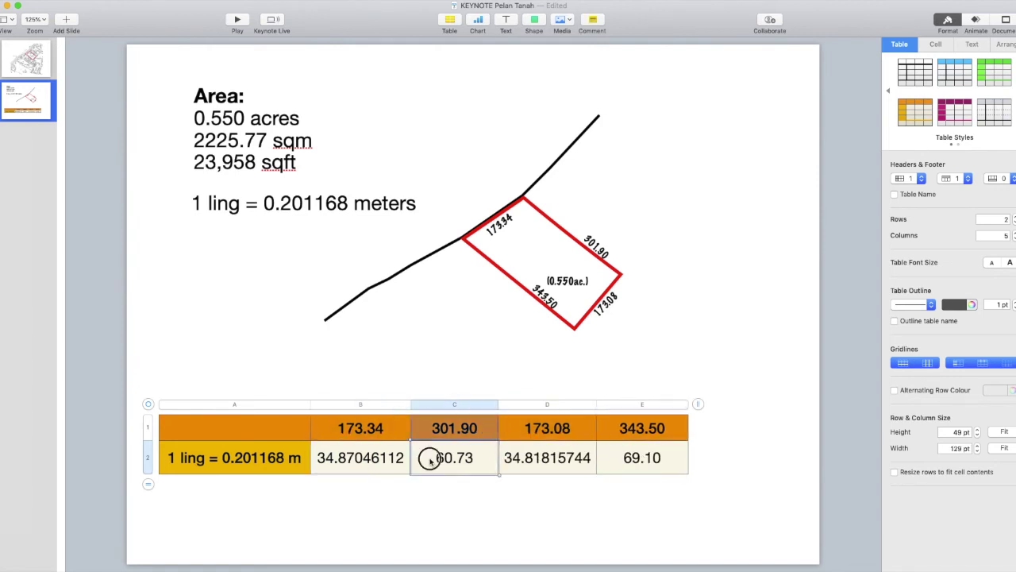
{"action": "left_click", "coordinate": [387, 429]}
{"action": "left_click", "coordinate": [717, 356]}
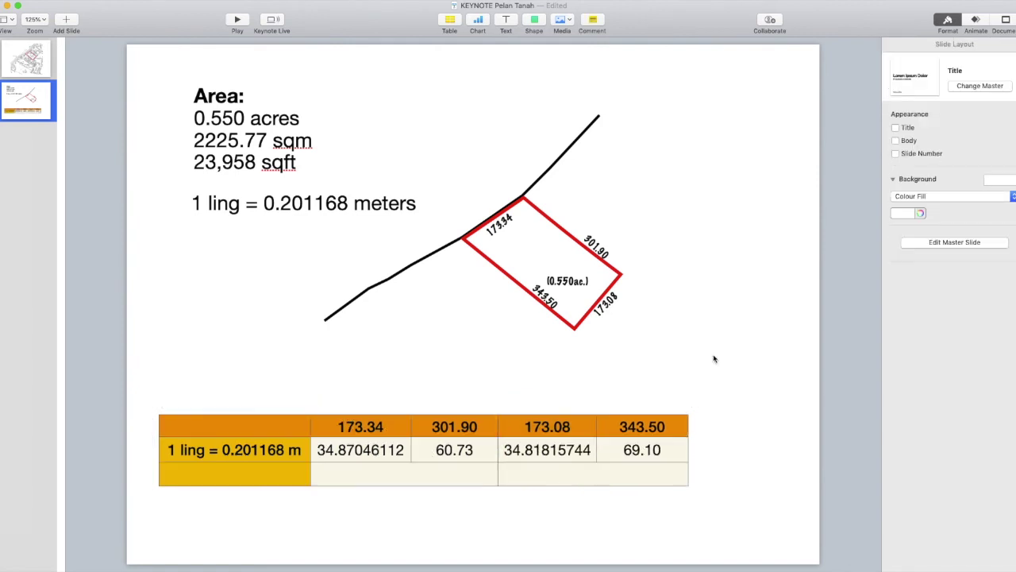
- In each merged cell of the third row, calculate the product of the two metre lengths directly above it
{"action": "left_click", "coordinate": [386, 476]}
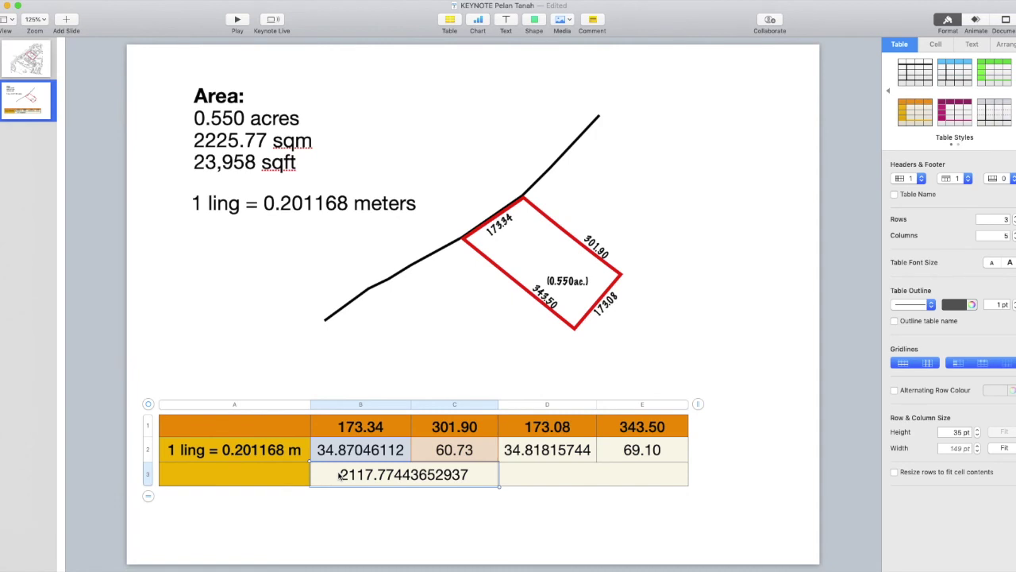
{"action": "left_click", "coordinate": [555, 474]}
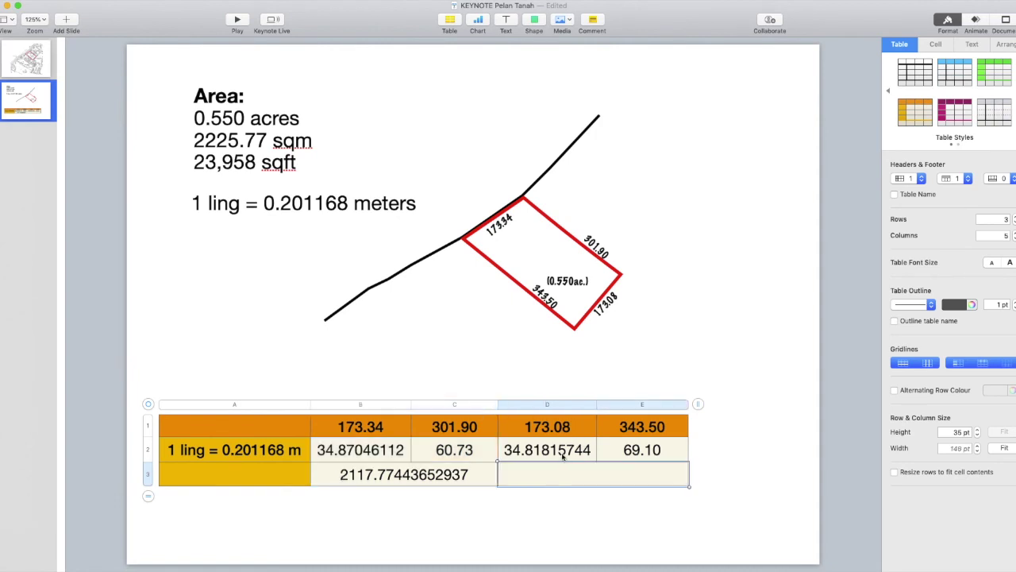
{"action": "type", "text": "2405.97673943819"}
{"action": "left_click", "coordinate": [401, 475]}
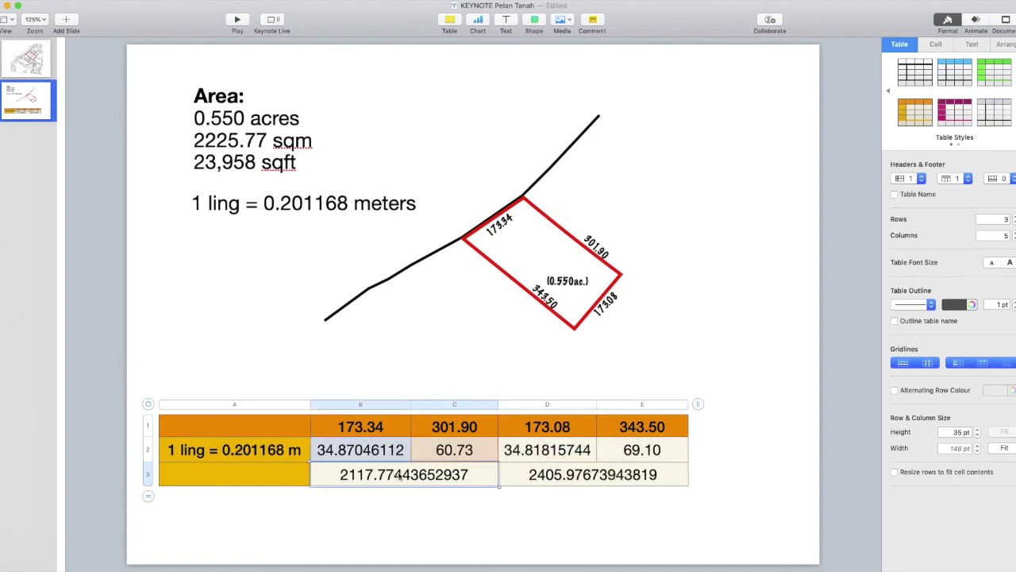
{"action": "left_click", "coordinate": [527, 476]}
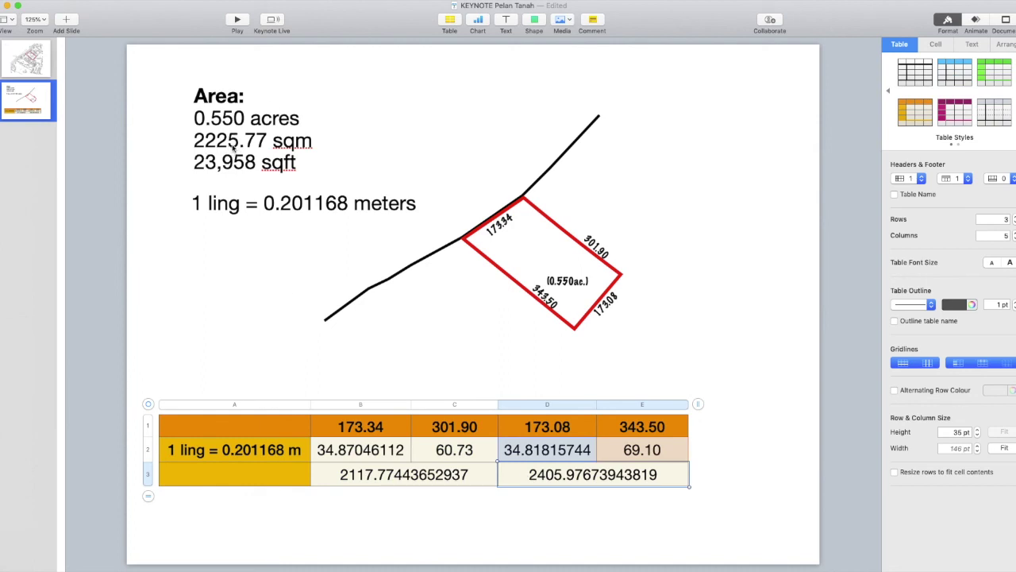
- Make the "2225.77 sqm" line of the area note bold
{"action": "left_click", "coordinate": [258, 144]}
{"action": "triple_click", "coordinate": [270, 143]}
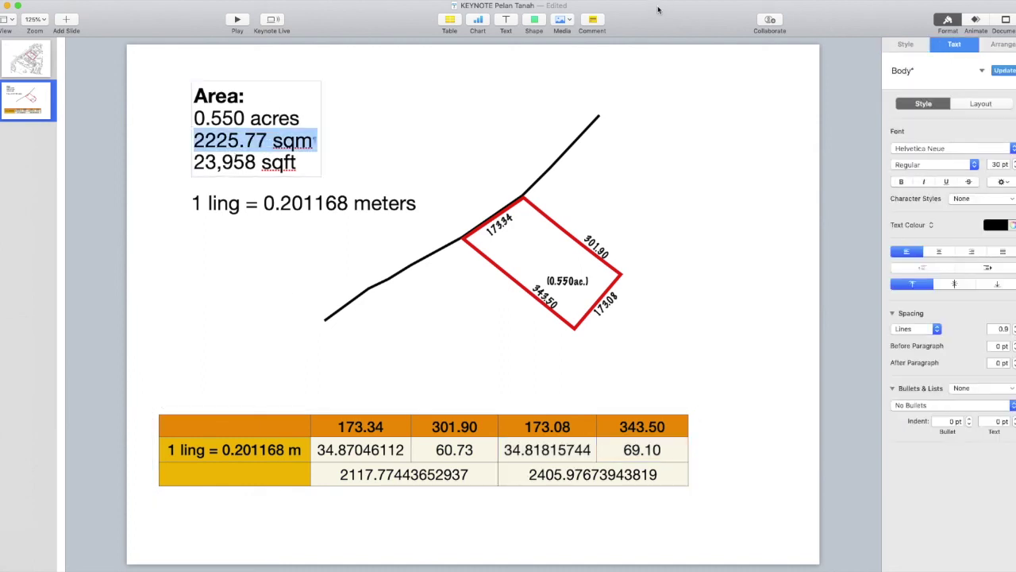
{"action": "key", "text": "super+b"}
{"action": "left_click", "coordinate": [353, 397]}
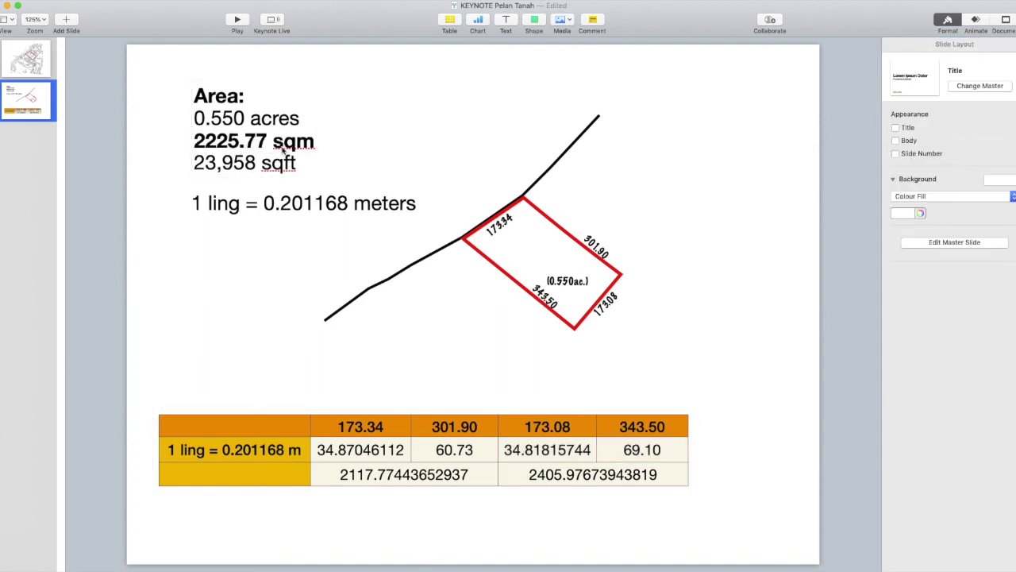
{"action": "left_click", "coordinate": [246, 141]}
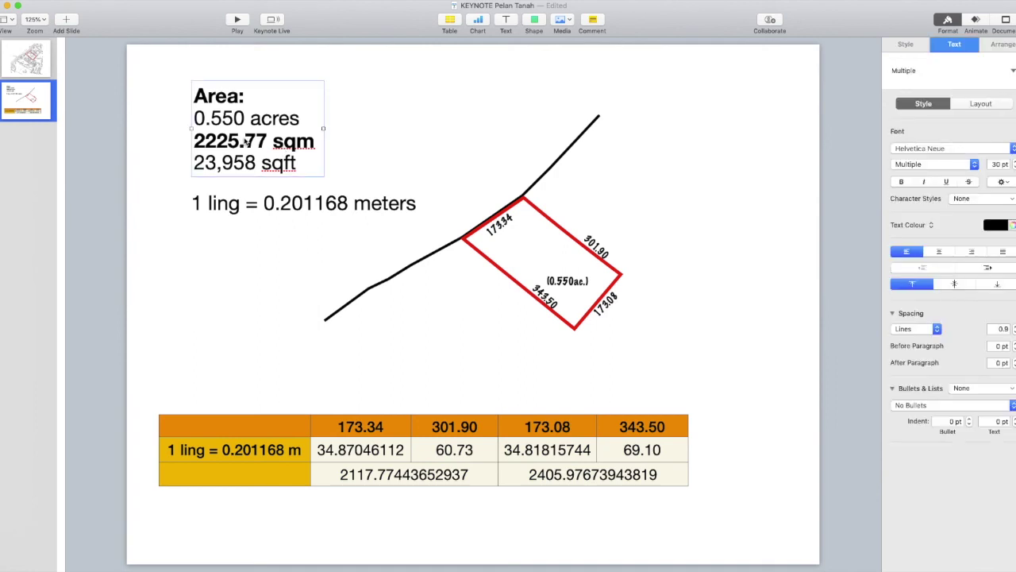